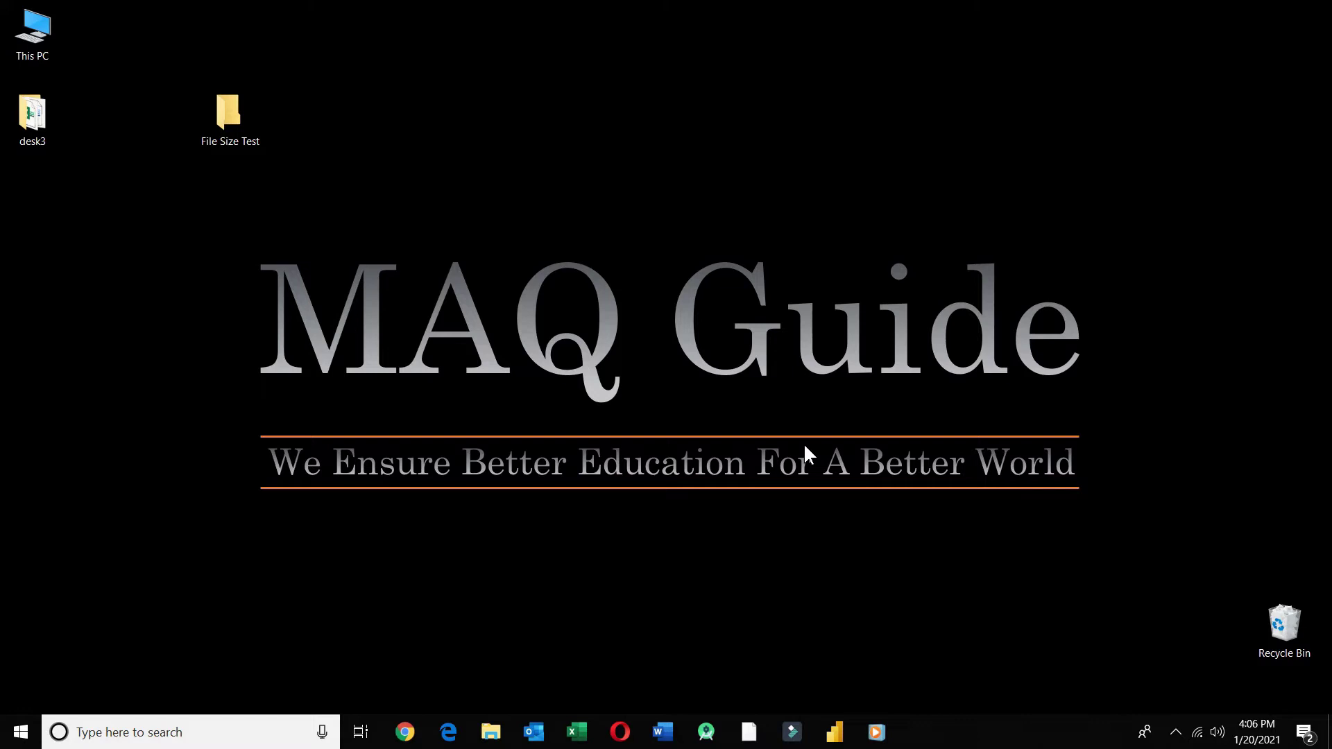
Create a blank Excel workbook and fill all of column A with 'as488s5a8s5'.
click(573, 734)
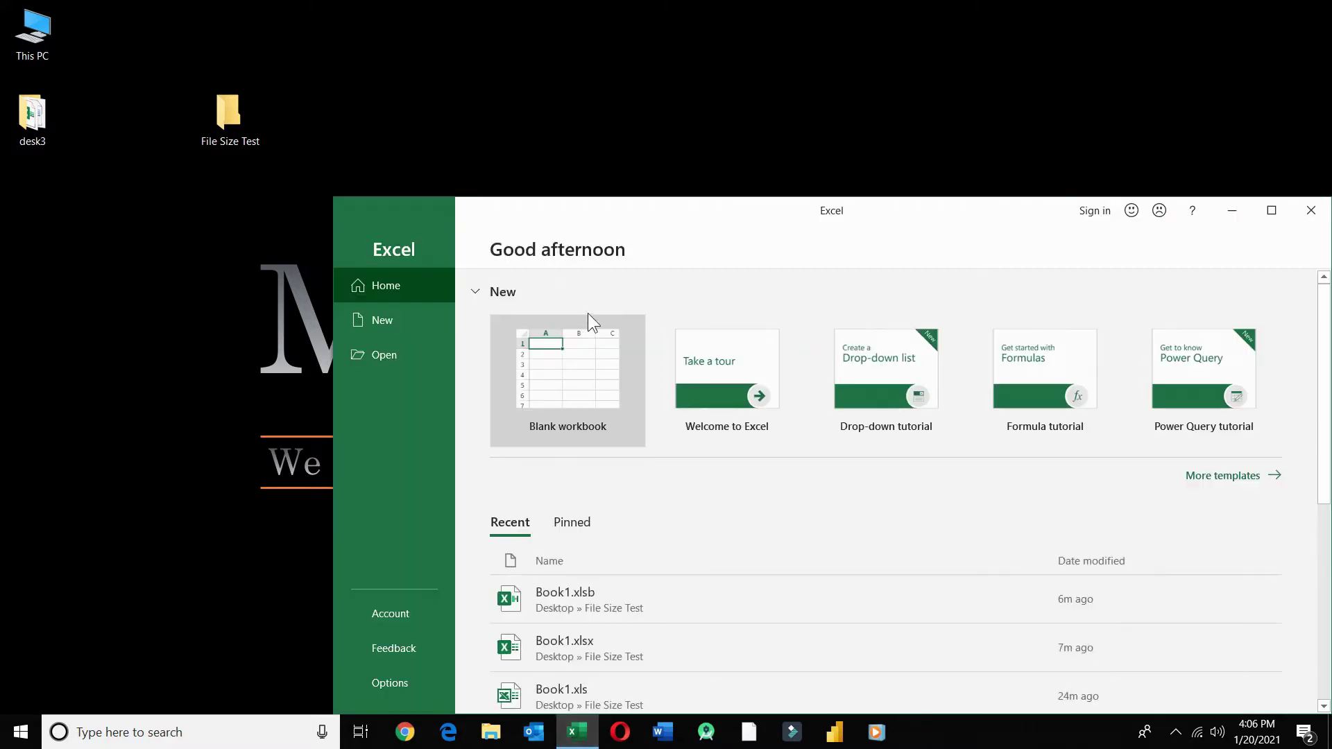
click(559, 385)
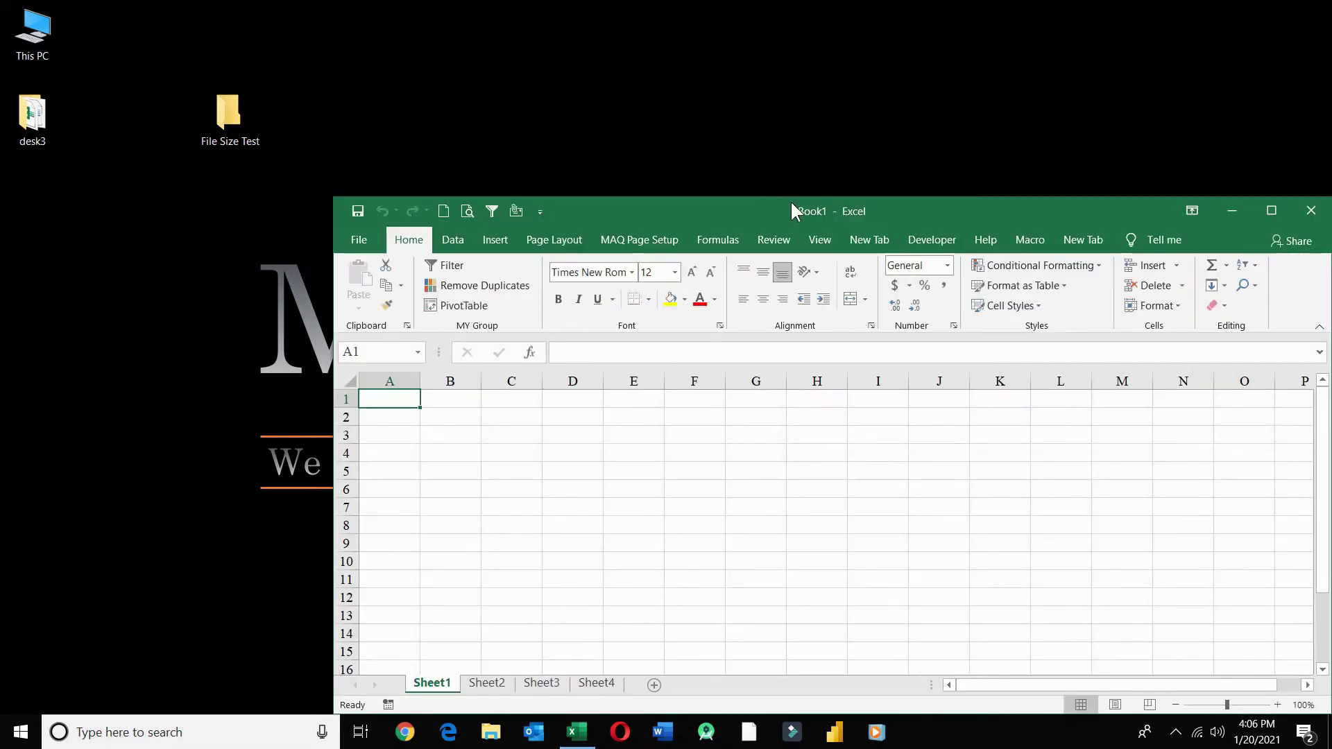
double_click(790, 208)
text(as488)
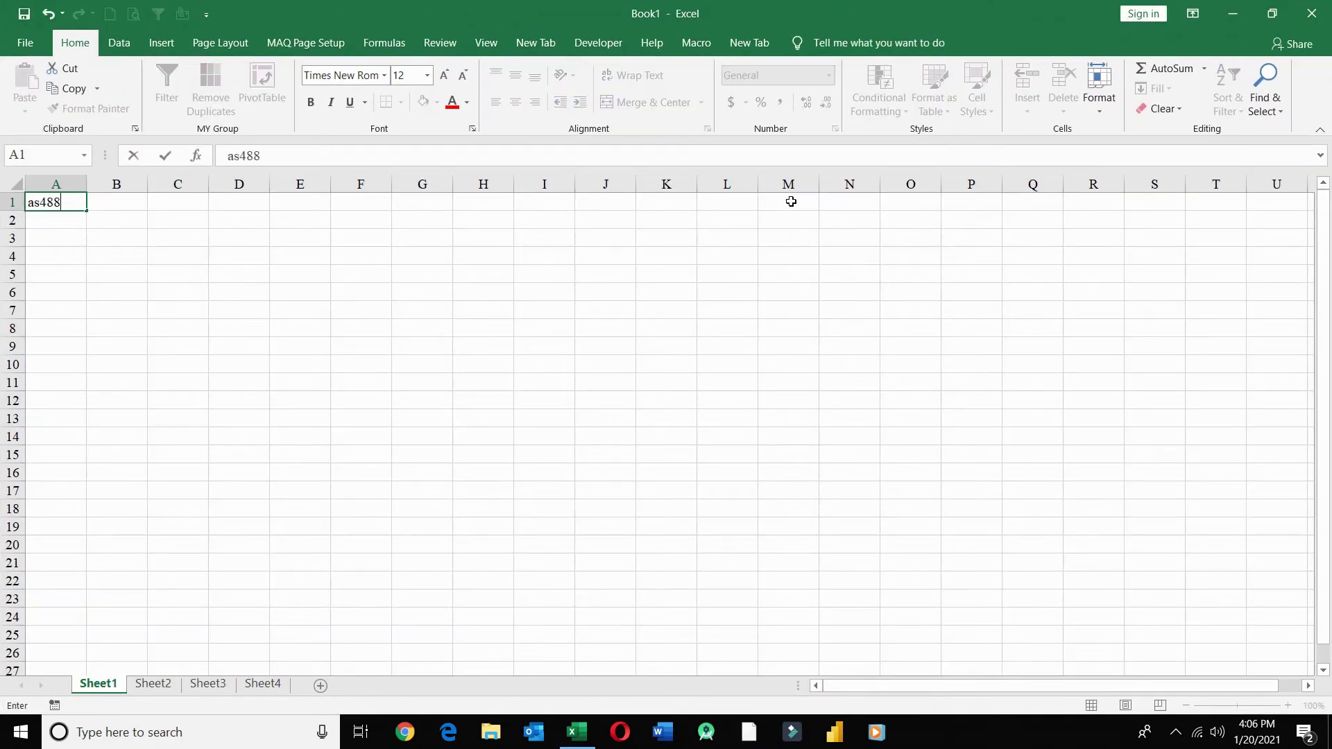
text(s5a8s5)
key(Return)
key(Up)
key(ctrl+c)
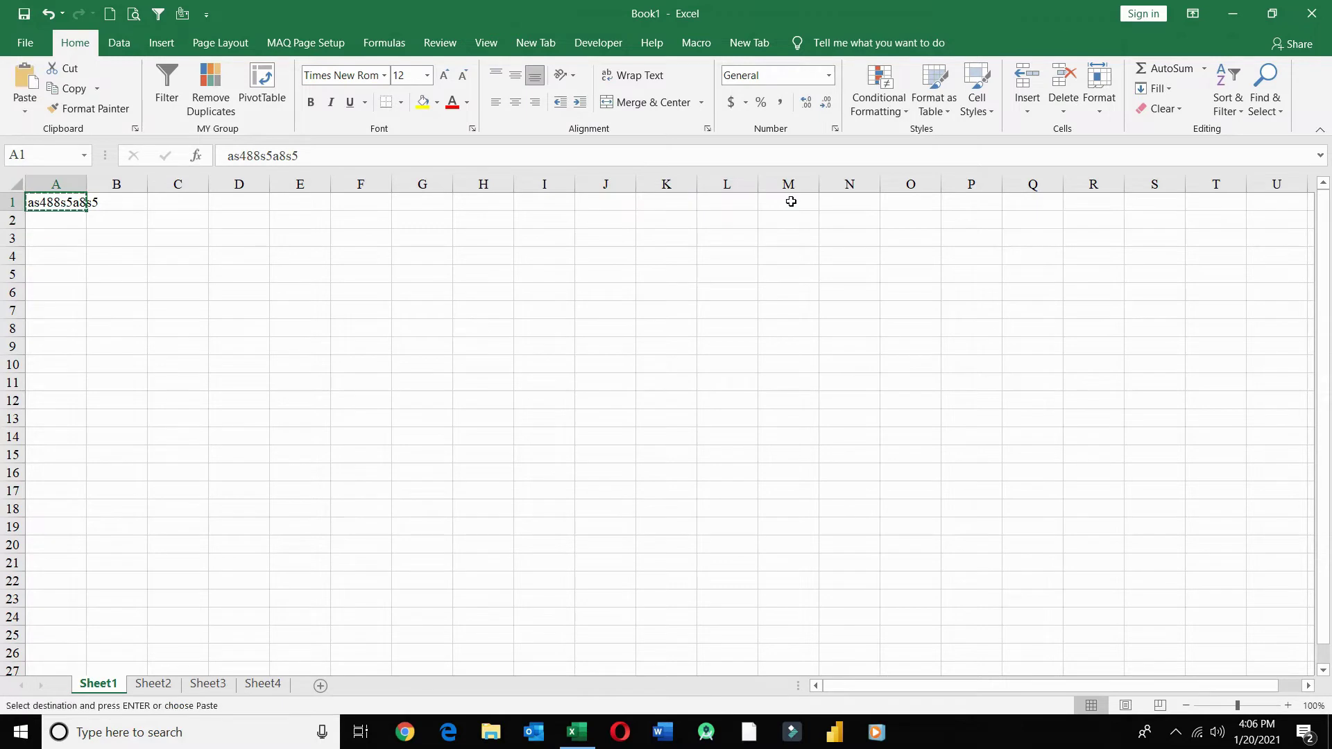
key(ctrl+space)
key(ctrl+v)
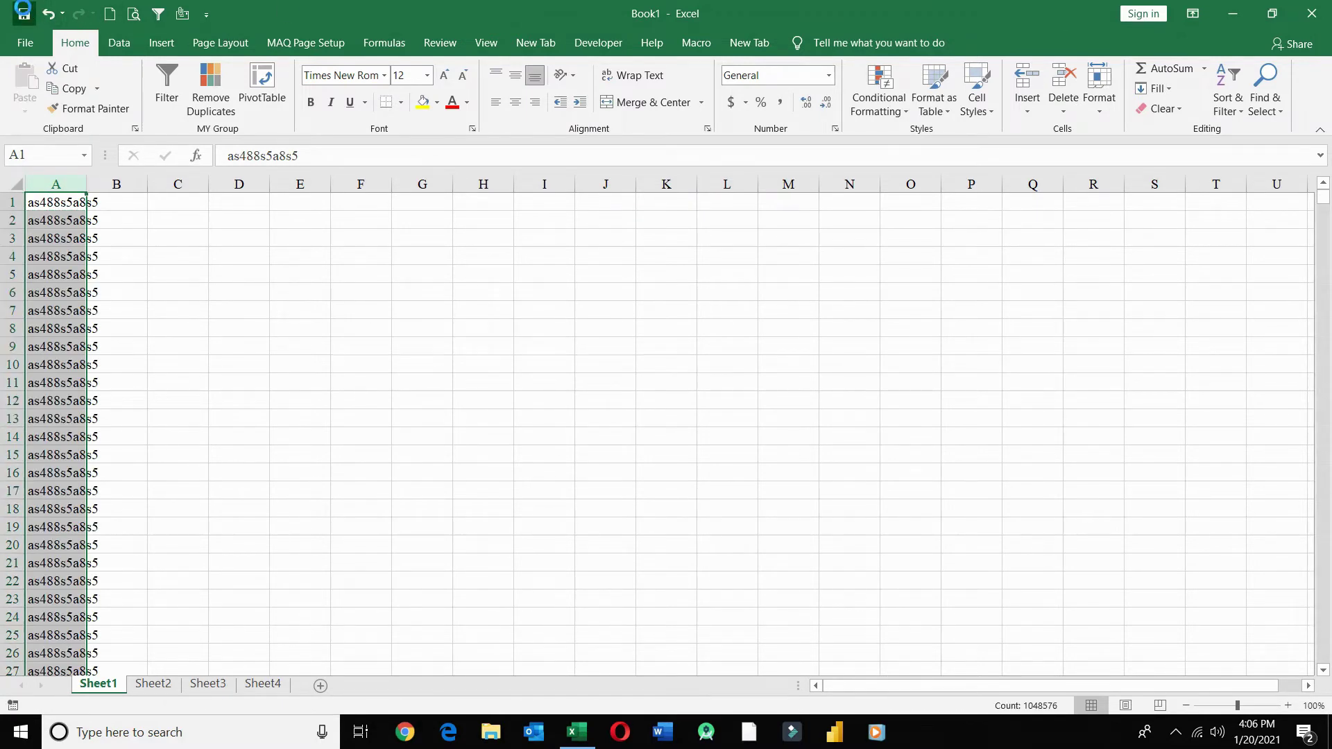
Save the workbook as Book1.xlsx in the File Size Test folder.
click(23, 14)
click(551, 183)
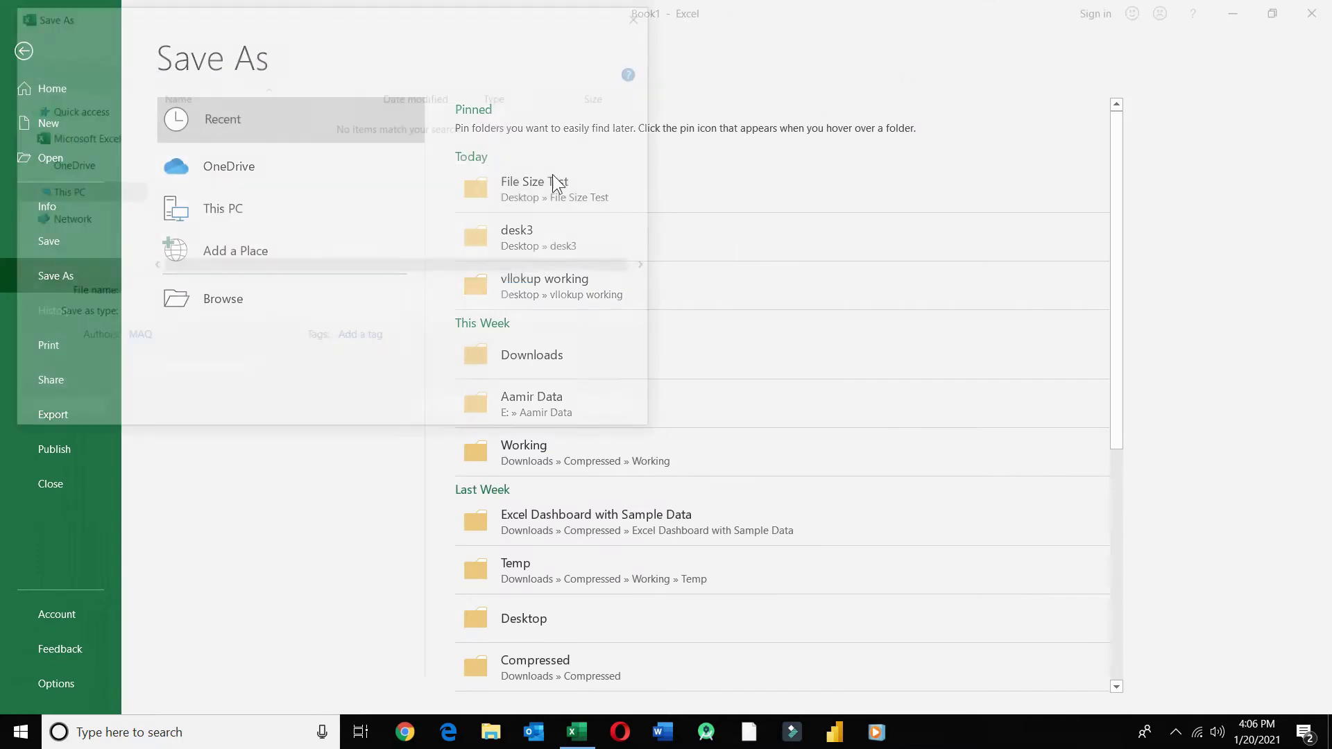
click(521, 412)
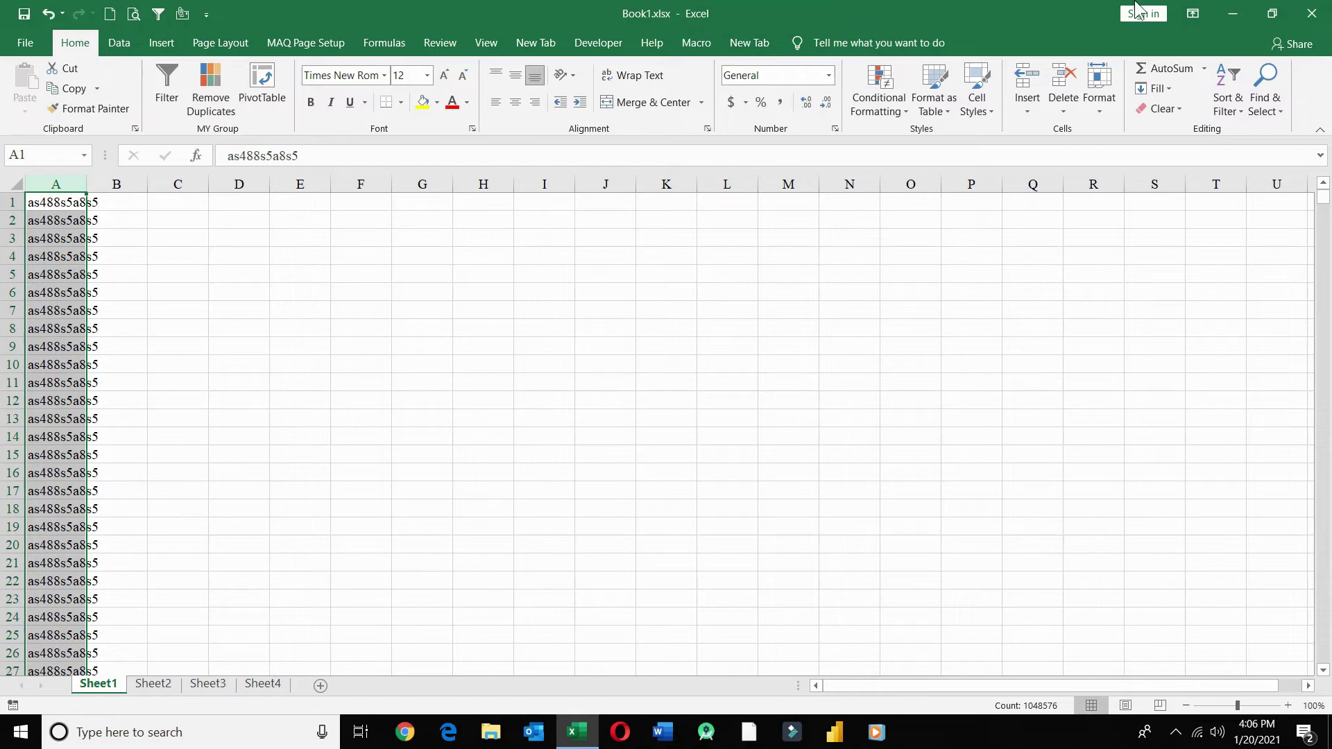
Check Book1.xlsx's Properties in File Size Test, confirming its 5.42 MB size, then return to Excel.
click(1243, 11)
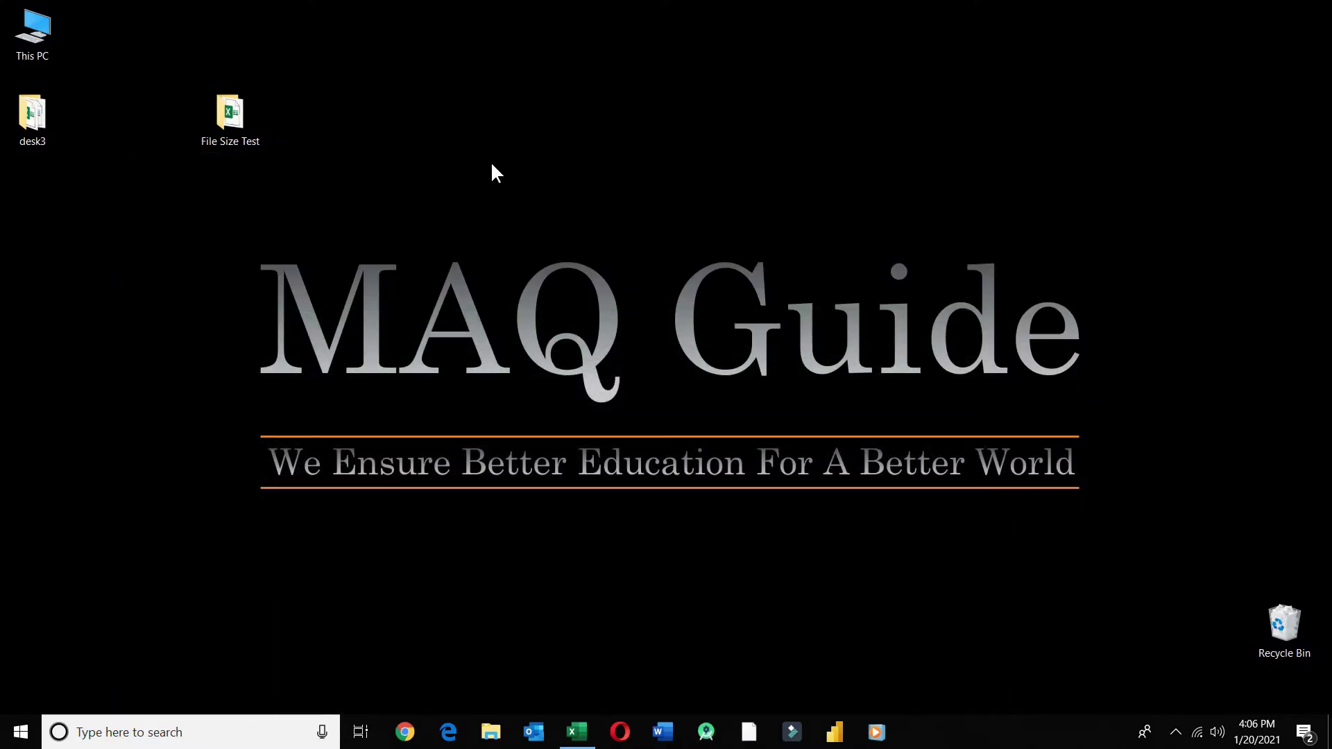
double_click(249, 113)
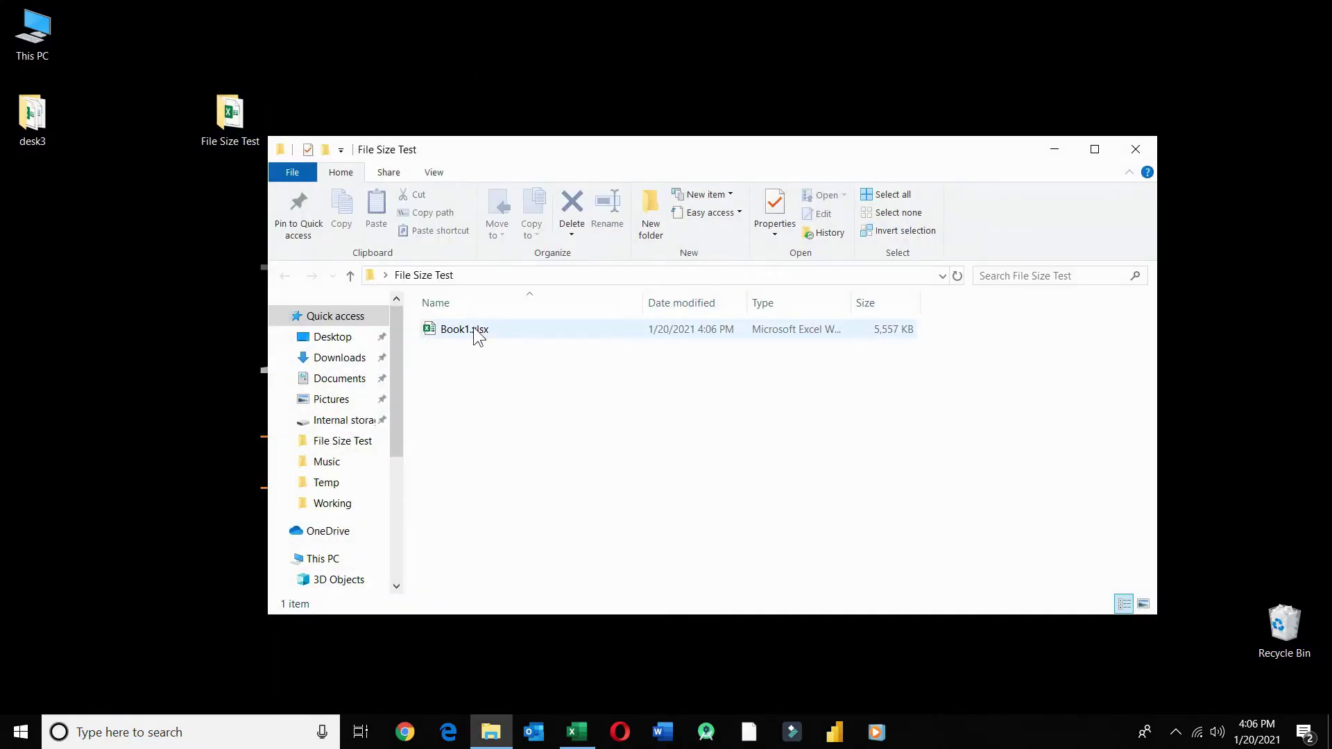
right_click(474, 332)
click(576, 701)
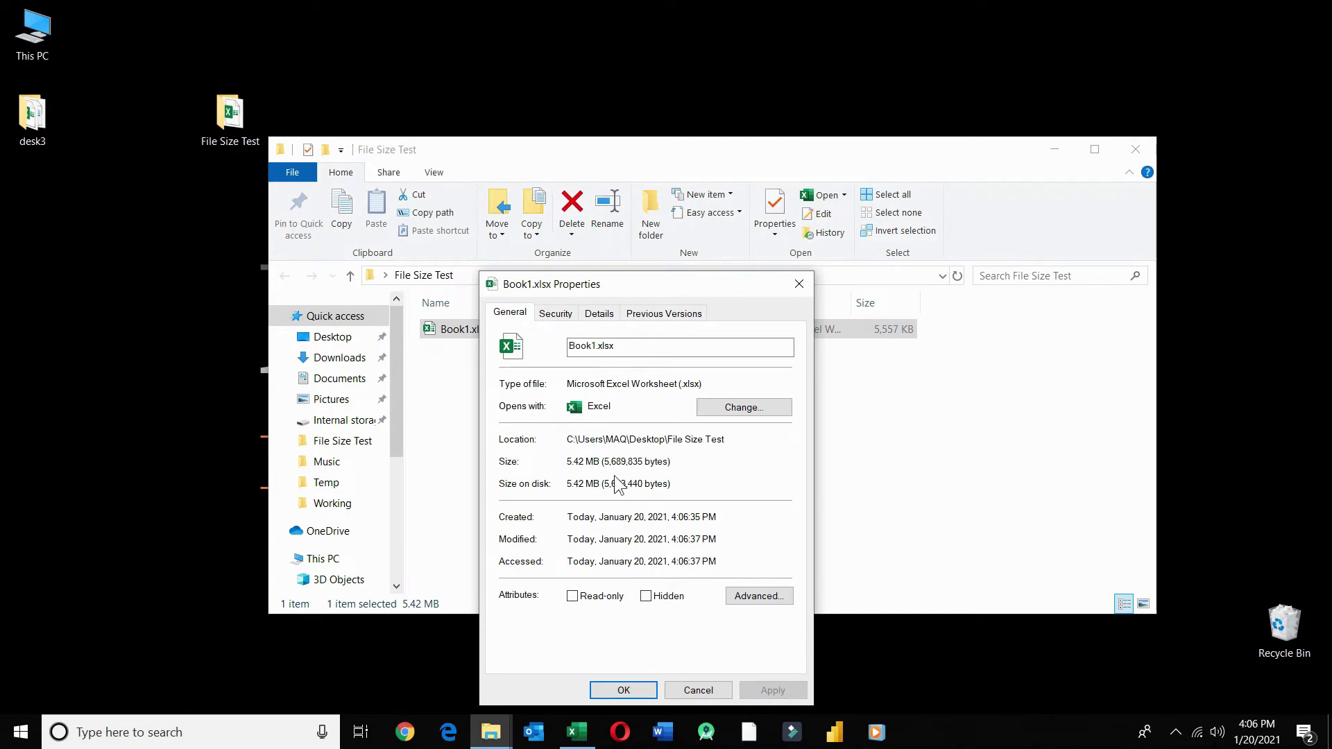
click(808, 286)
click(1049, 156)
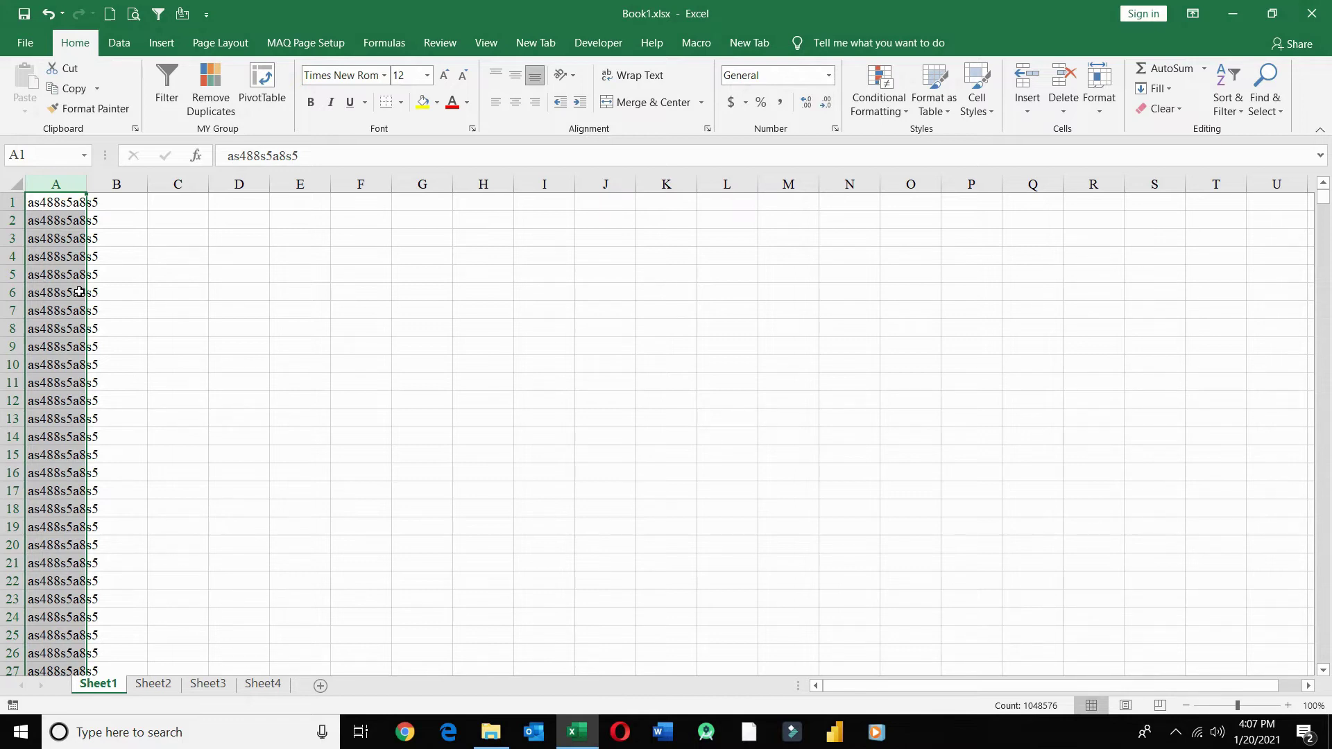
Save a copy as Book1.xlsb in File Size Test using the Excel Binary Workbook format.
click(21, 46)
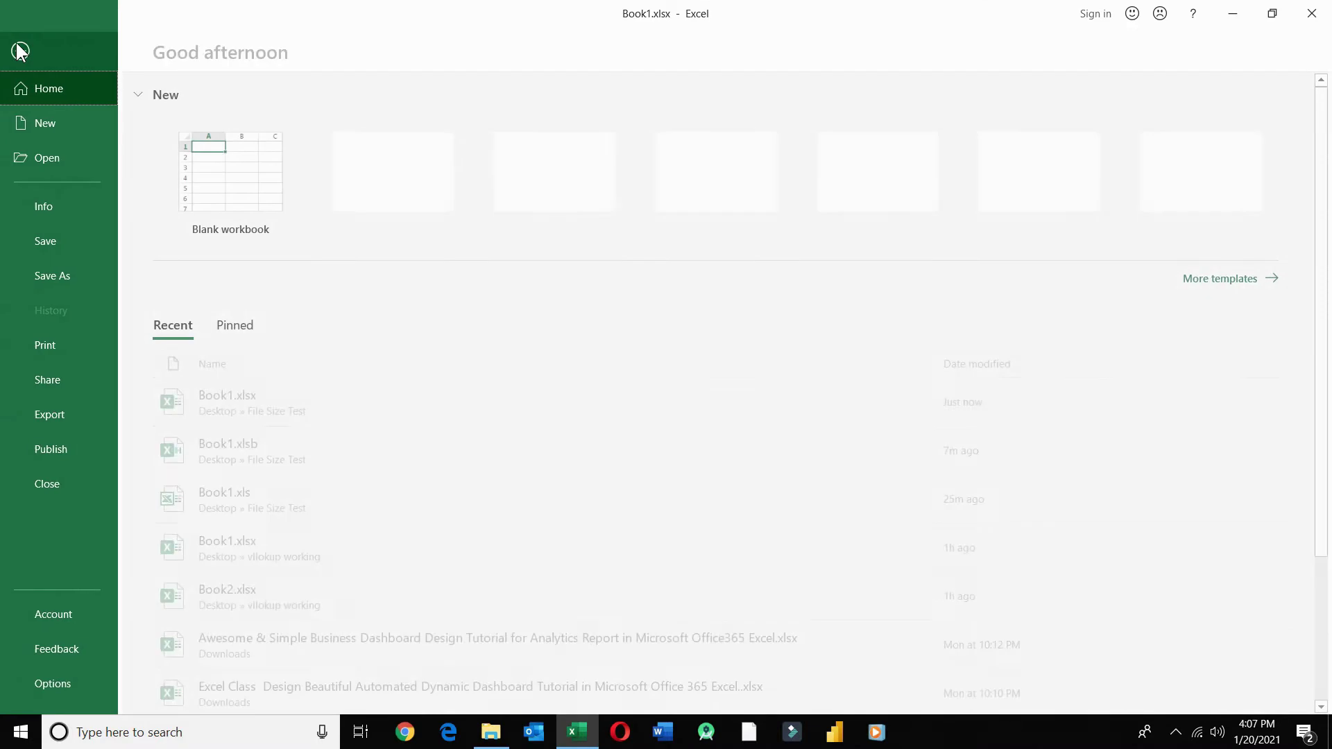
click(65, 276)
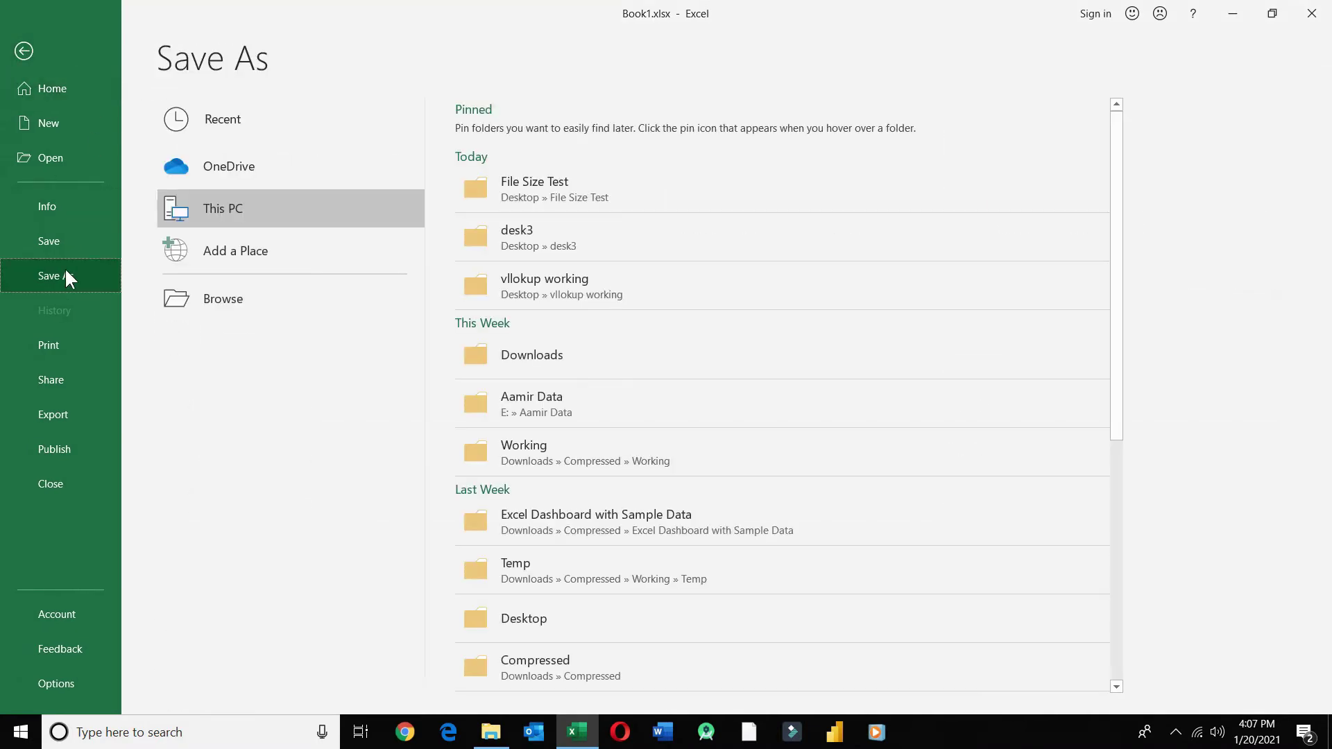
click(583, 204)
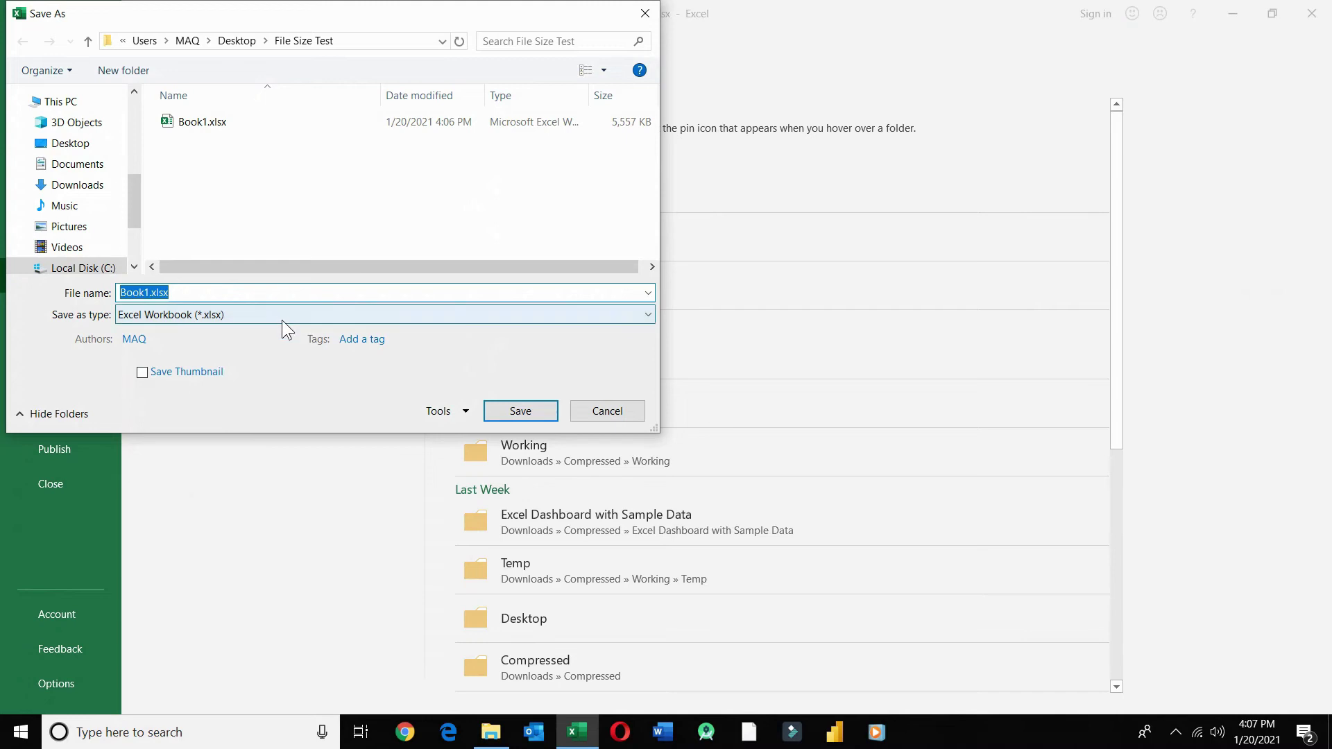
click(282, 319)
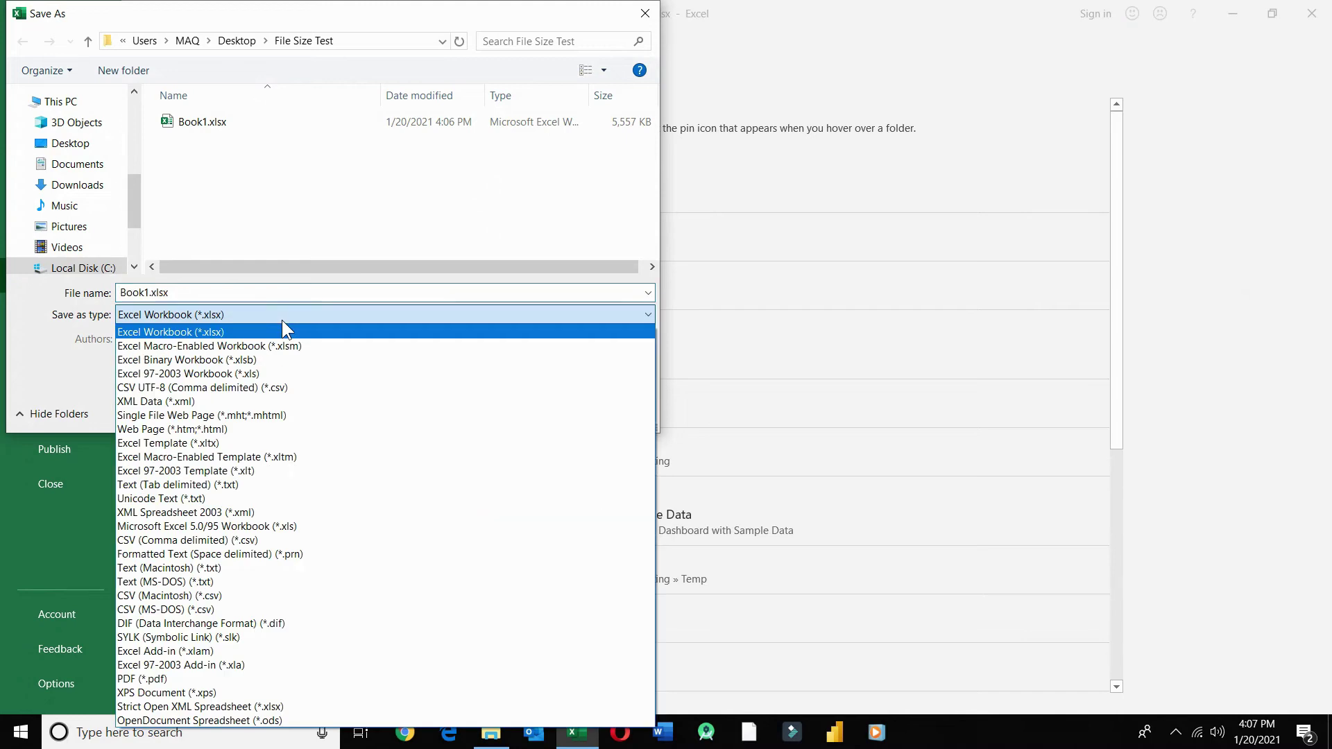
click(289, 359)
click(514, 412)
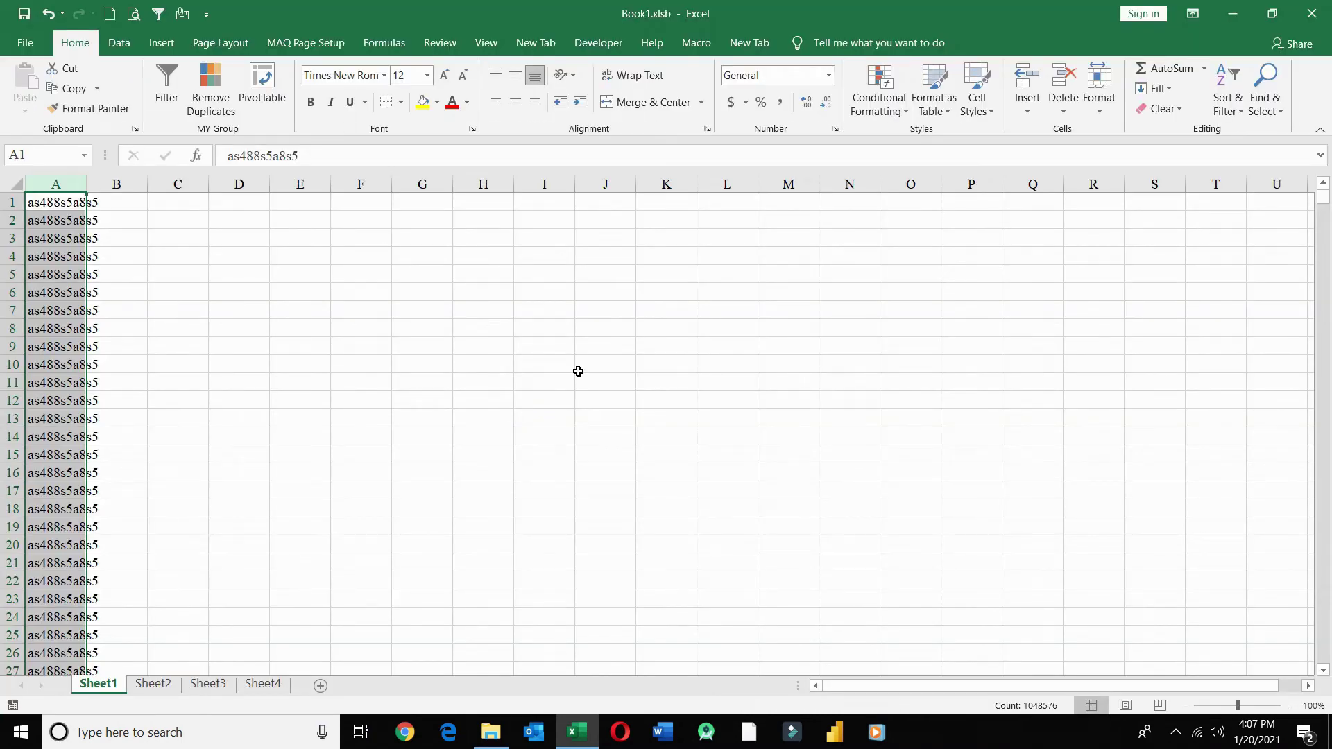
Close Excel and open the Properties of Book1.xlsx in File Size Test.
click(1309, 11)
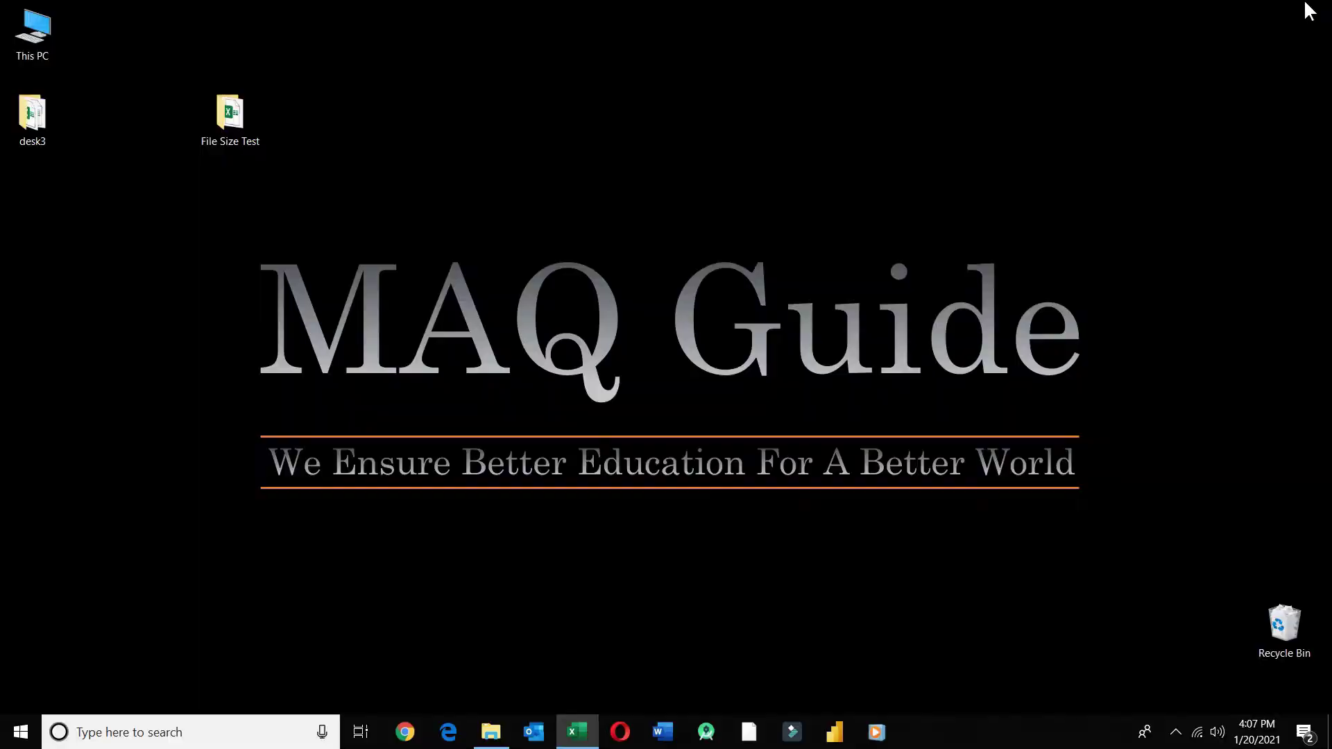
double_click(240, 110)
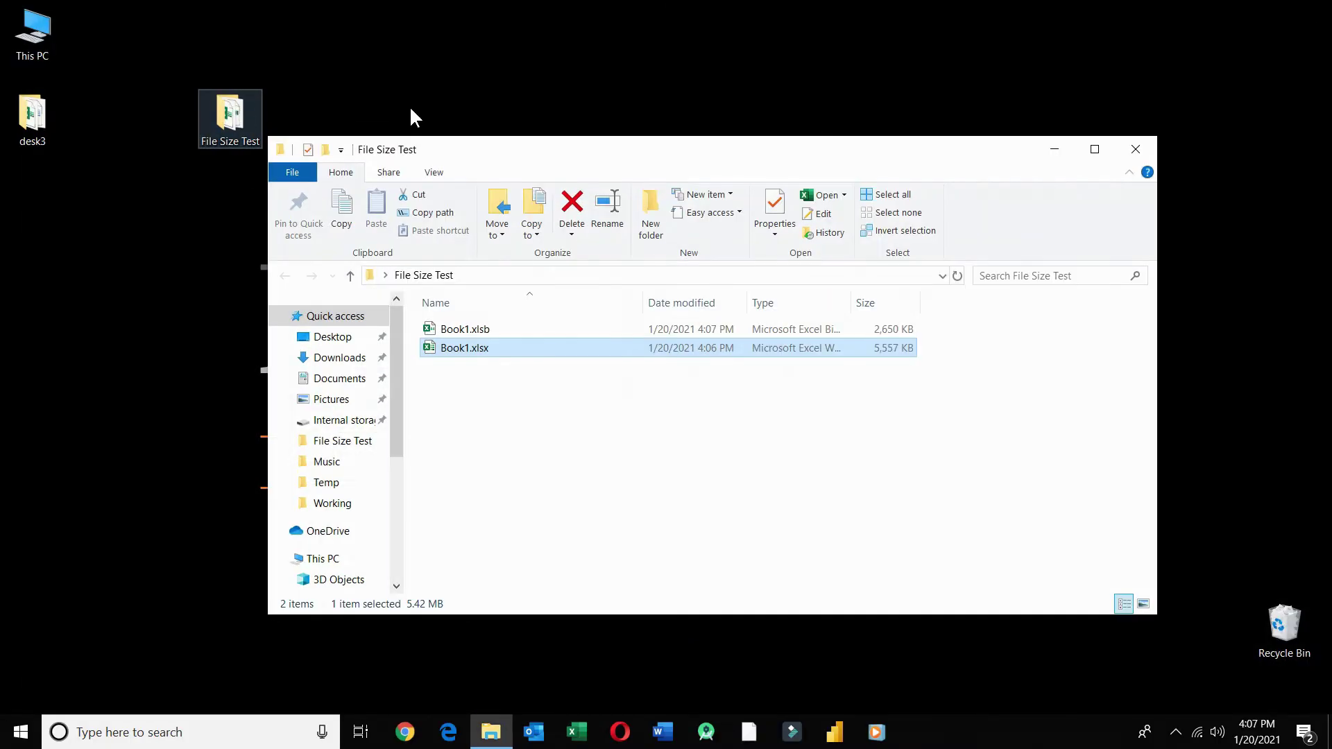
click(504, 428)
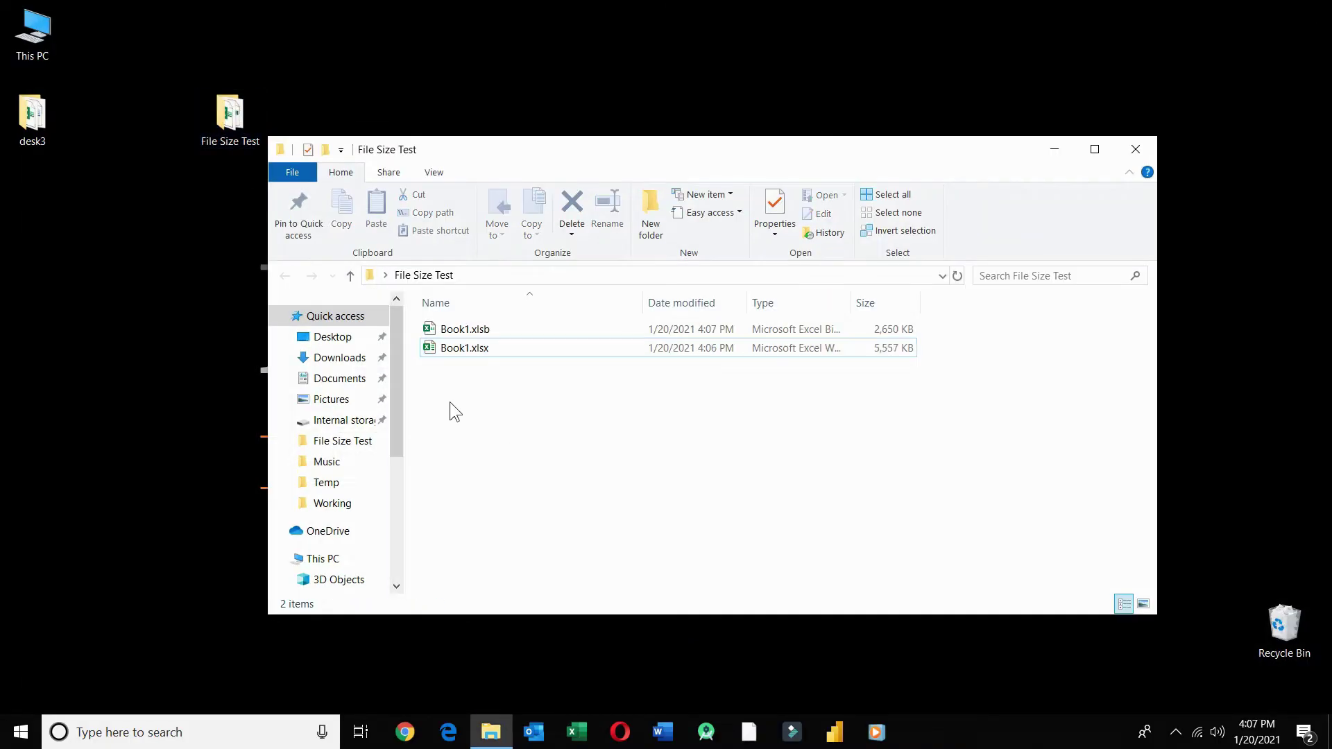
right_click(461, 355)
click(523, 694)
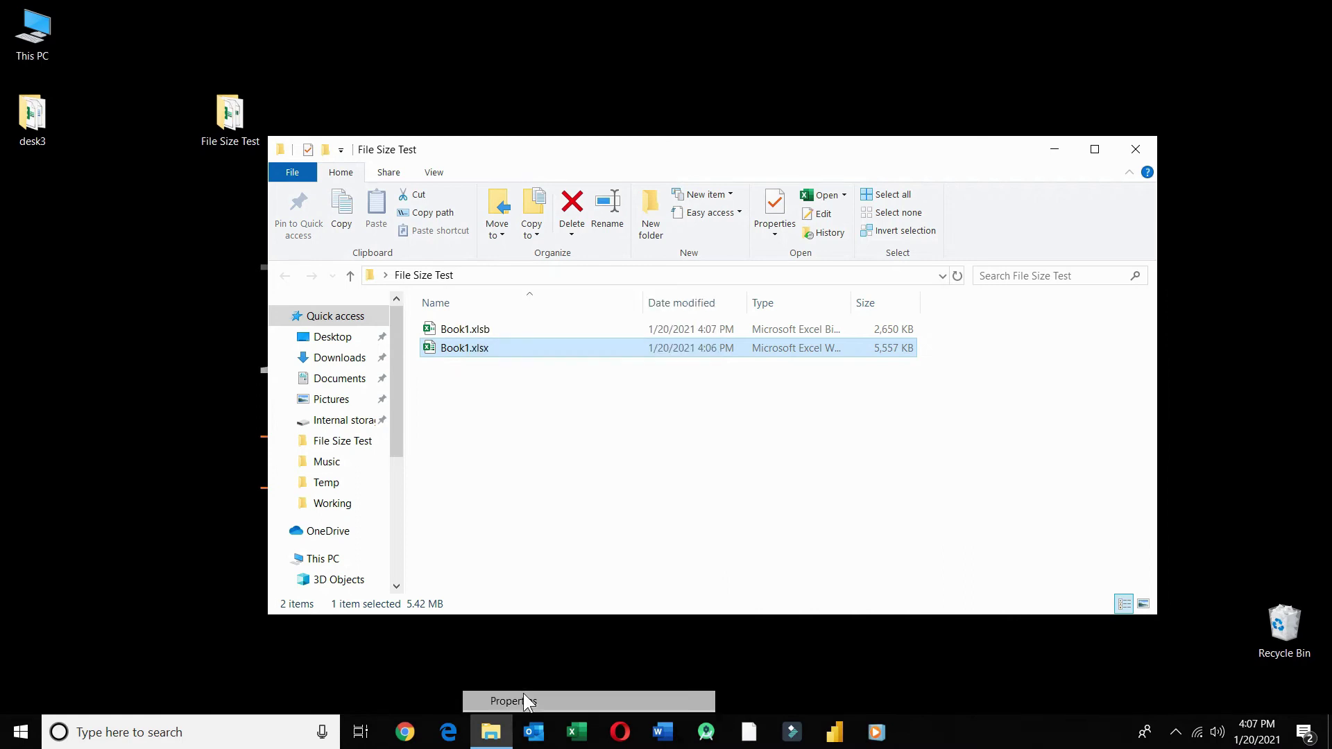
Open the Properties of Book1.xlsb as well, and close the folder window.
click(451, 331)
right_click(452, 333)
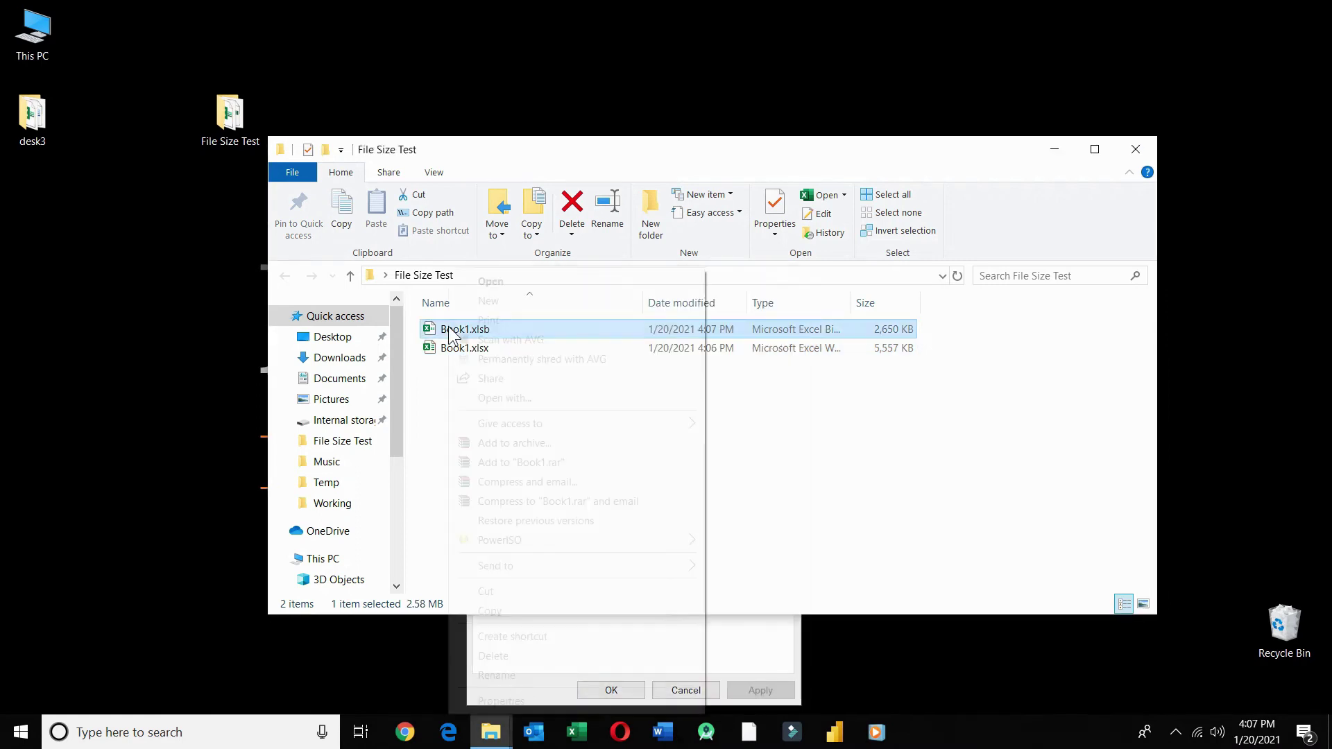
click(544, 701)
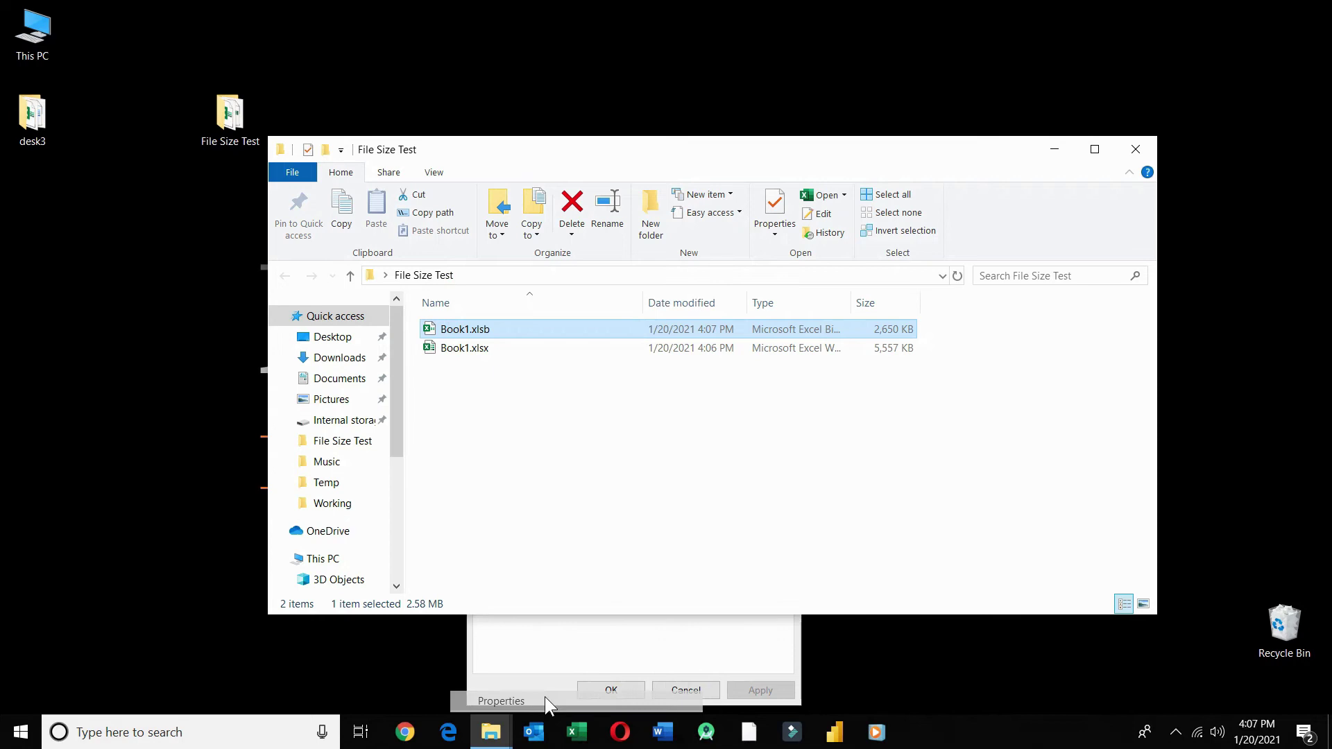
click(1143, 152)
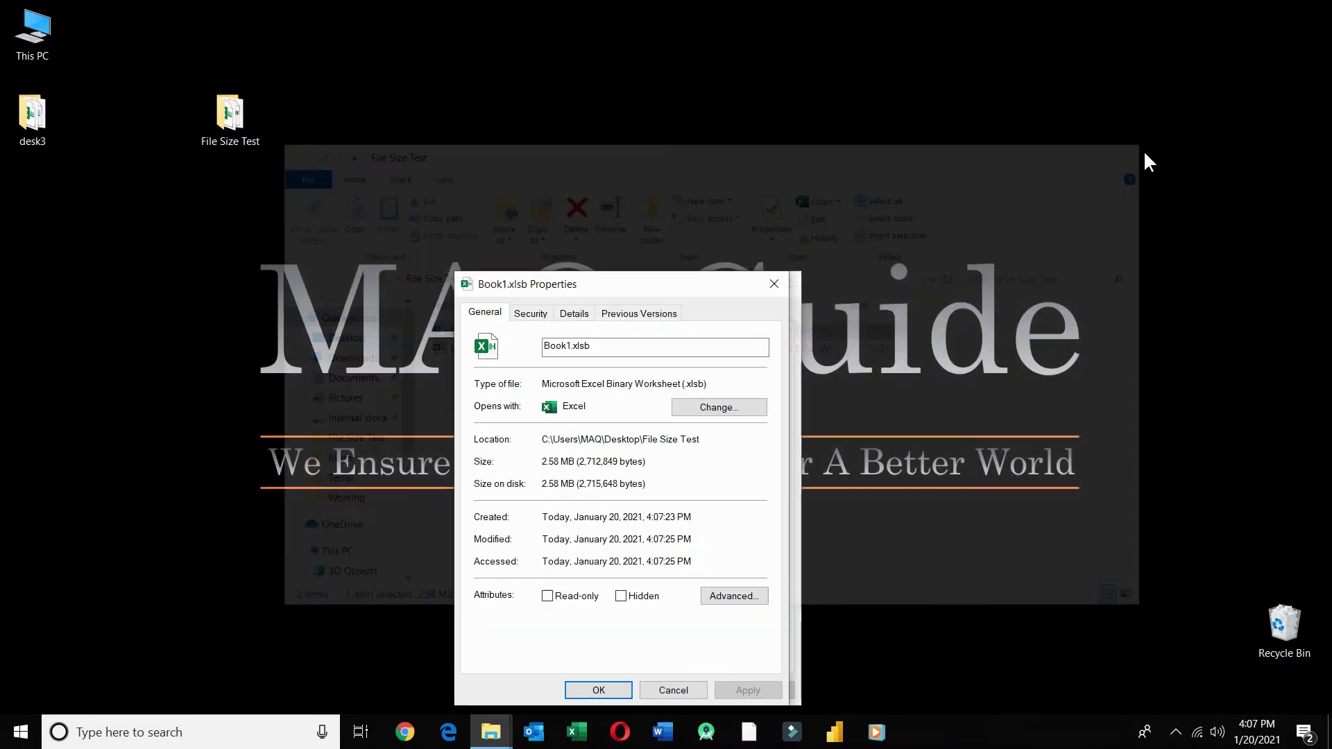
Arrange the Book1.xlsx and Book1.xlsb Properties dialogs side by side to compare 5.42 MB with 2.58 MB.
mouse_move(699, 278)
mouse_down()
mouse_move(978, 163)
mouse_move(1036, 172)
mouse_up()
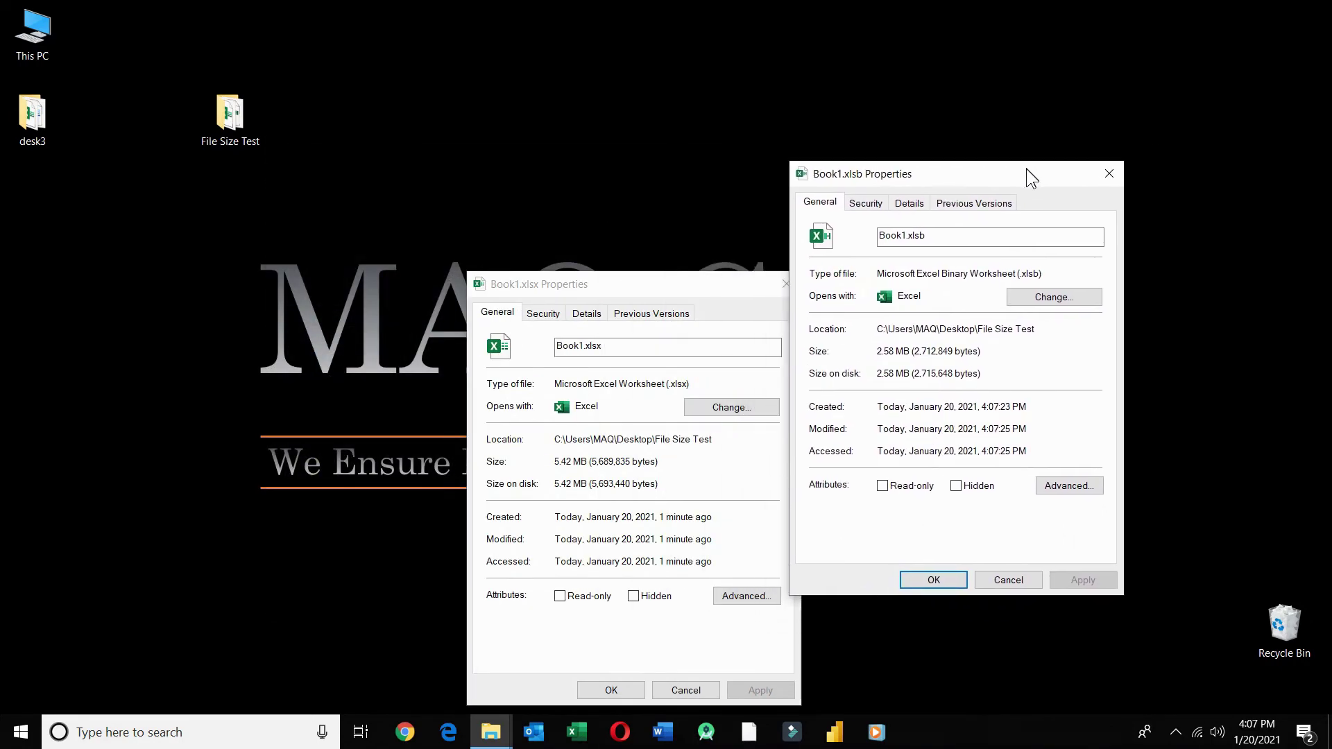
click(659, 278)
drag(657, 280, 524, 166)
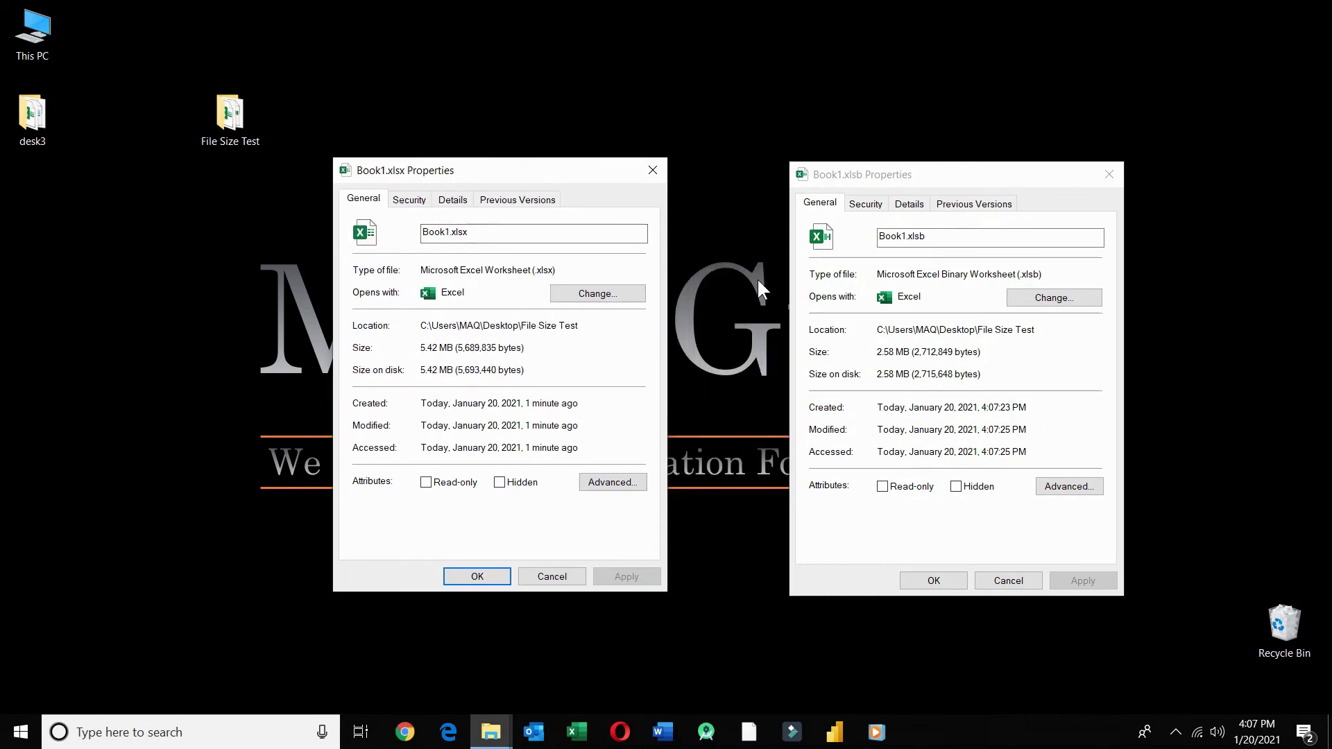
drag(895, 176, 806, 169)
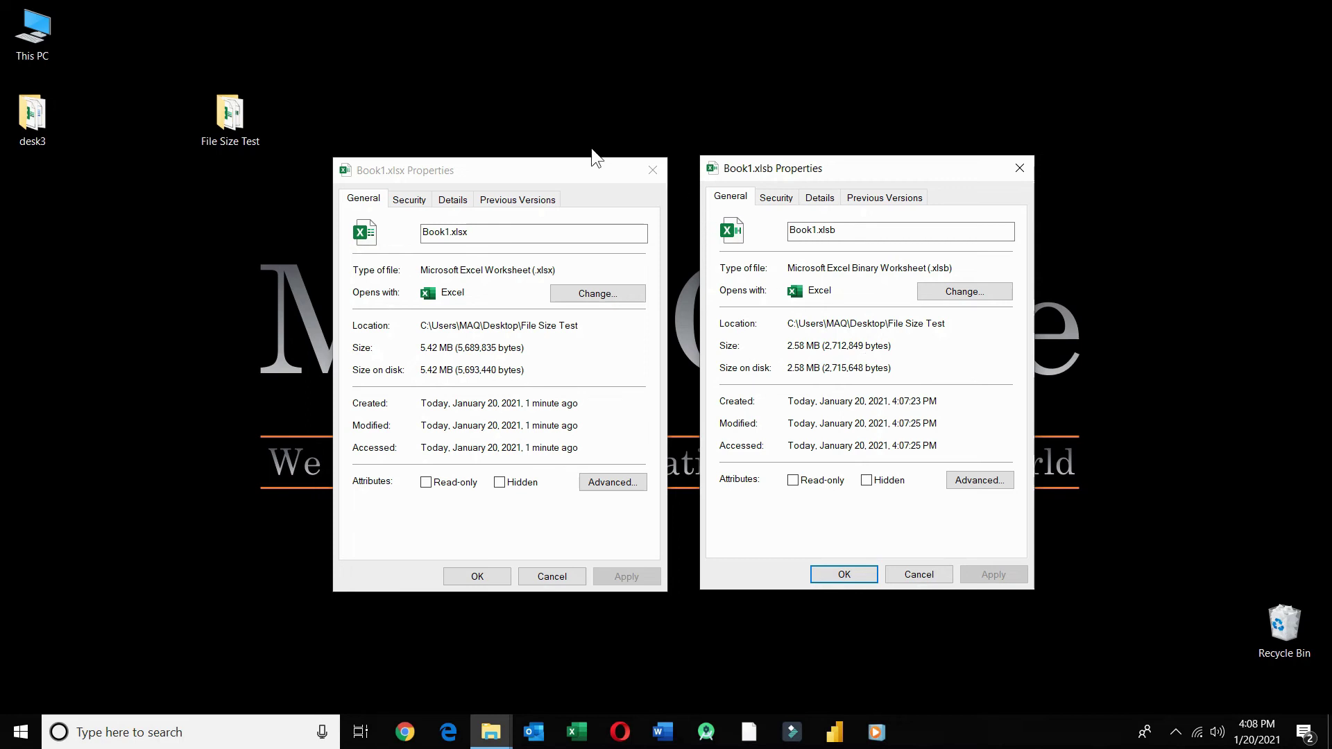
drag(584, 165, 577, 158)
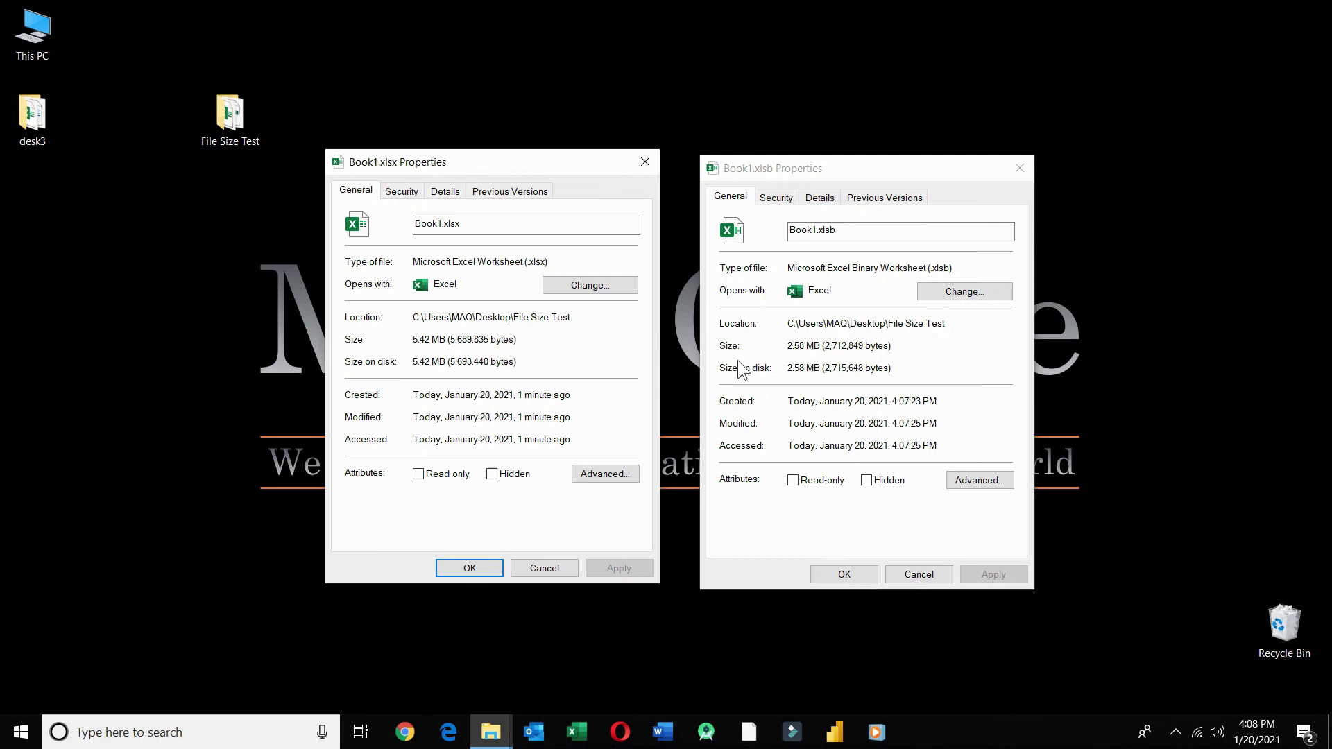
Close both Properties dialogs, leaving the desktop.
click(650, 158)
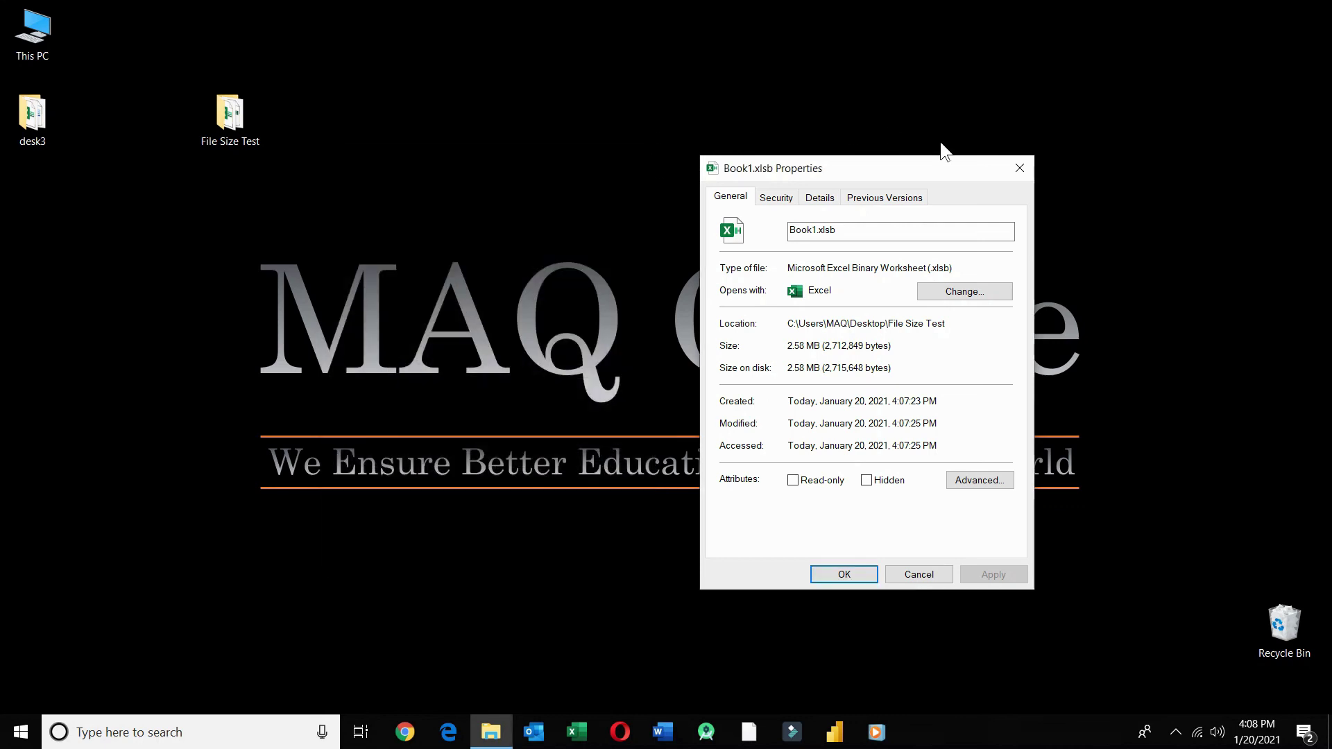
click(1029, 172)
right_click(553, 122)
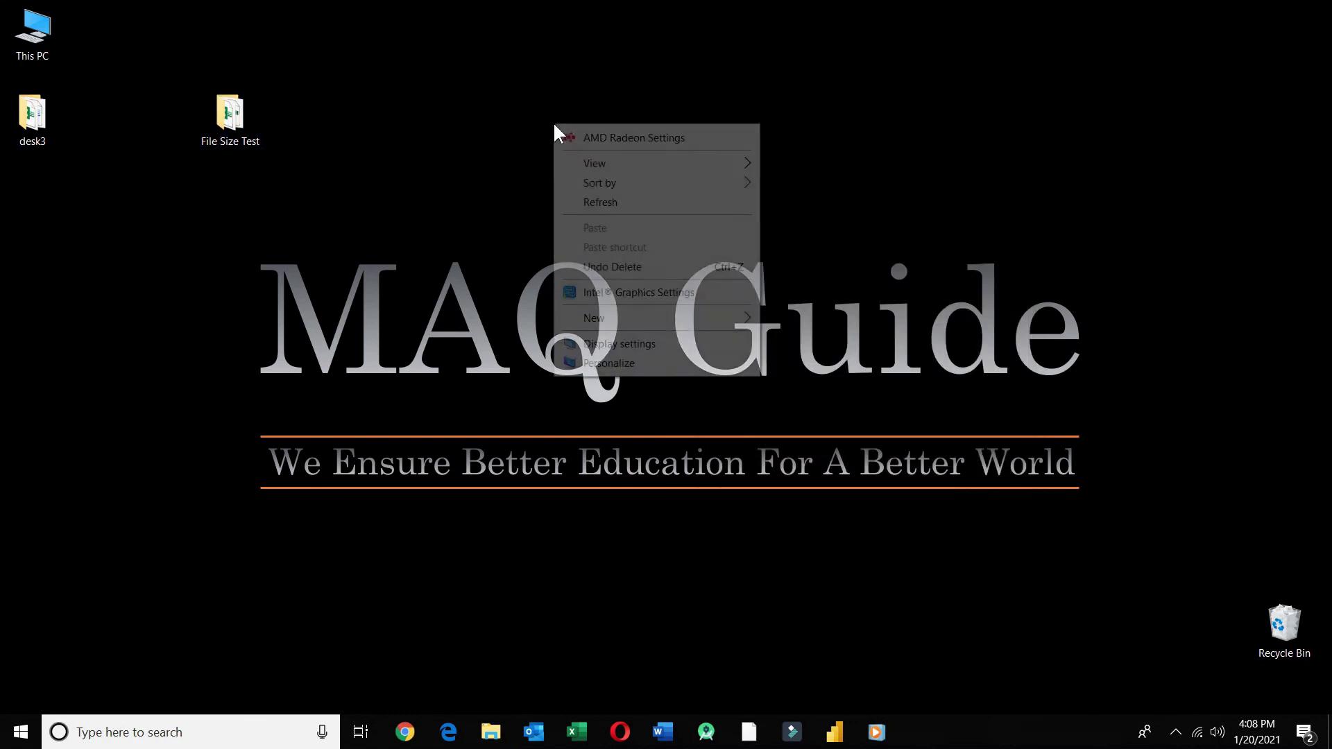